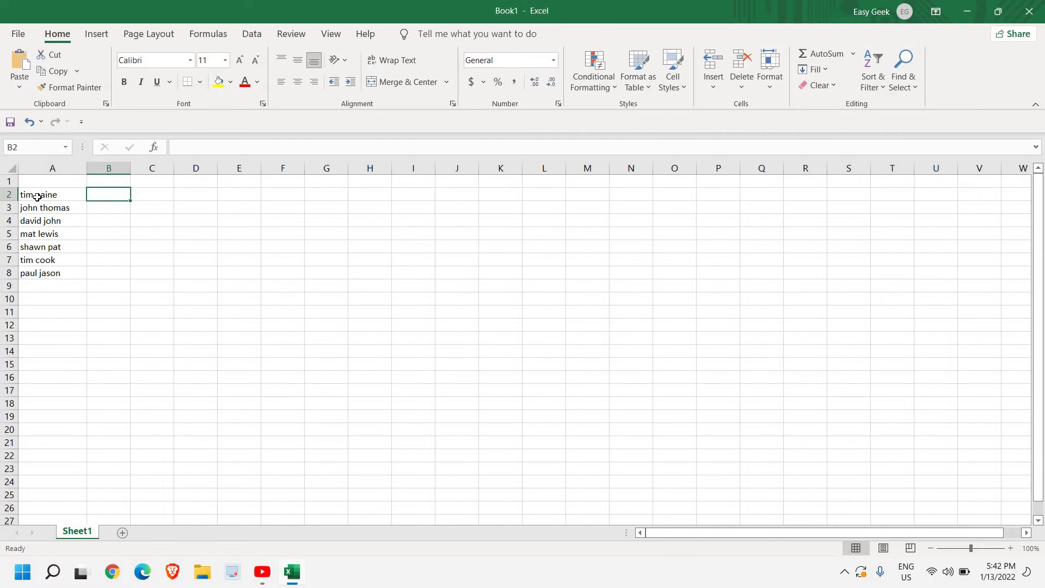
Enter =PROPER(A2) in B2 so it shows 'Tim Paine', fixing a mistaken column B reference.
{"action": "left_click", "coordinate": [38, 197]}
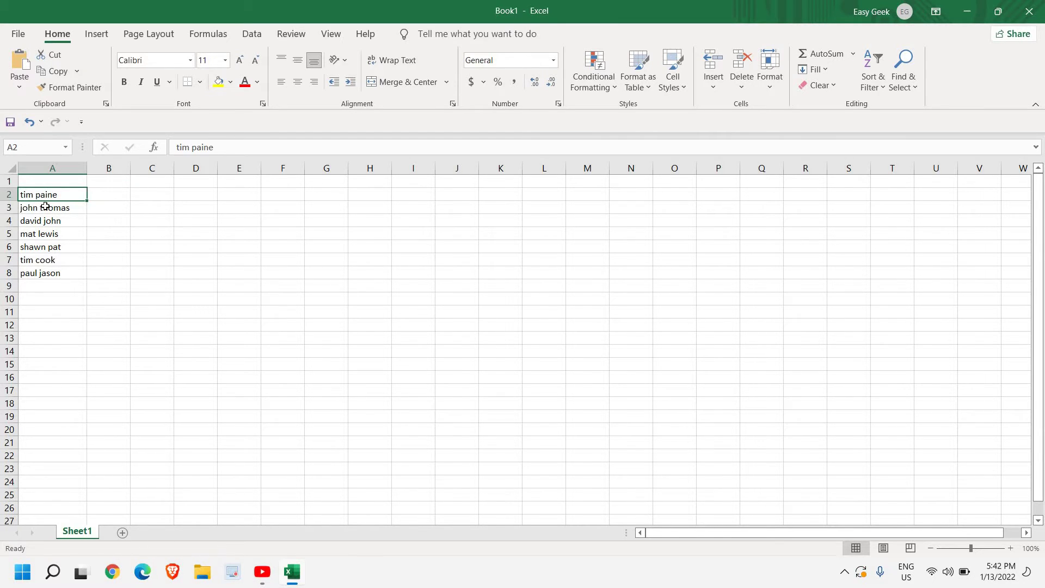
{"action": "left_click", "coordinate": [99, 200]}
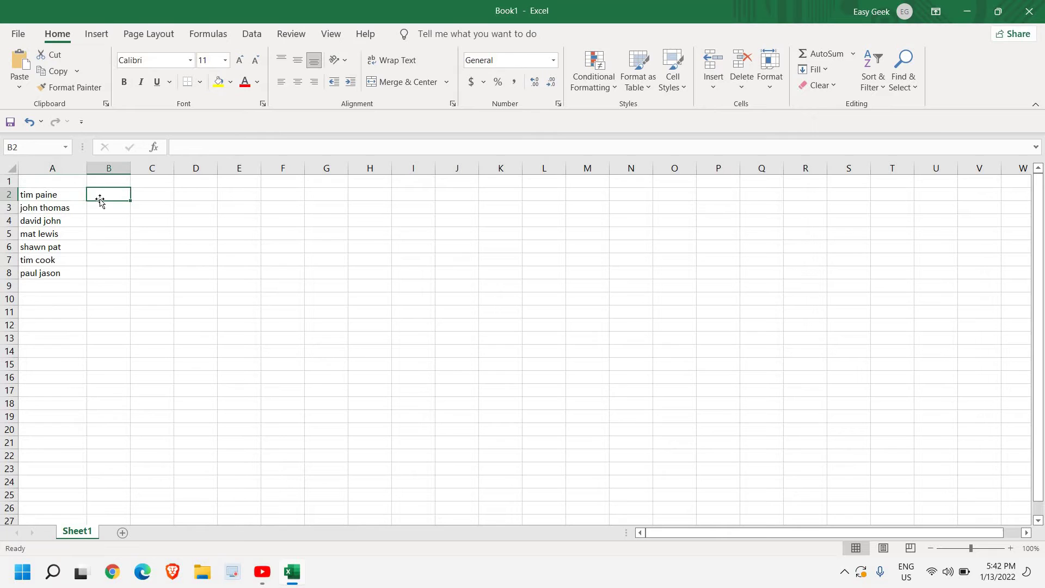
{"action": "left_click", "coordinate": [43, 197]}
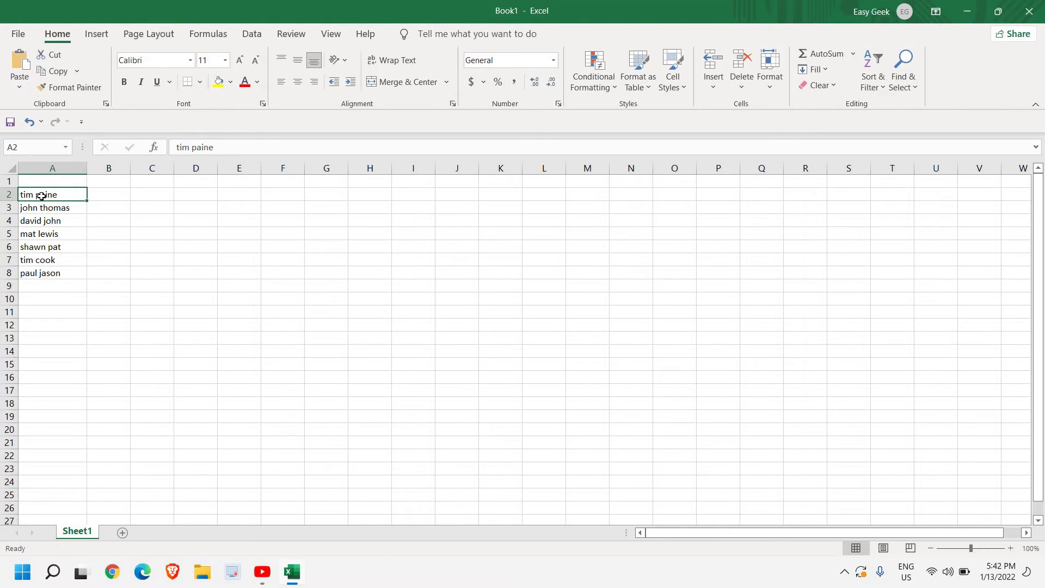
{"action": "left_click", "coordinate": [101, 197]}
{"action": "key", "text": "alt"}
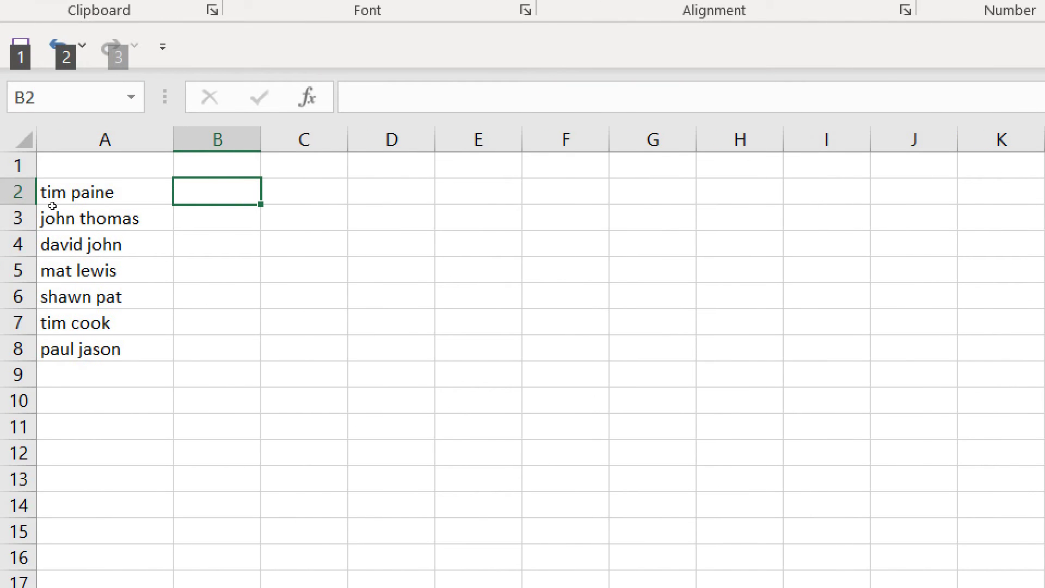
{"action": "type", "text": "="}
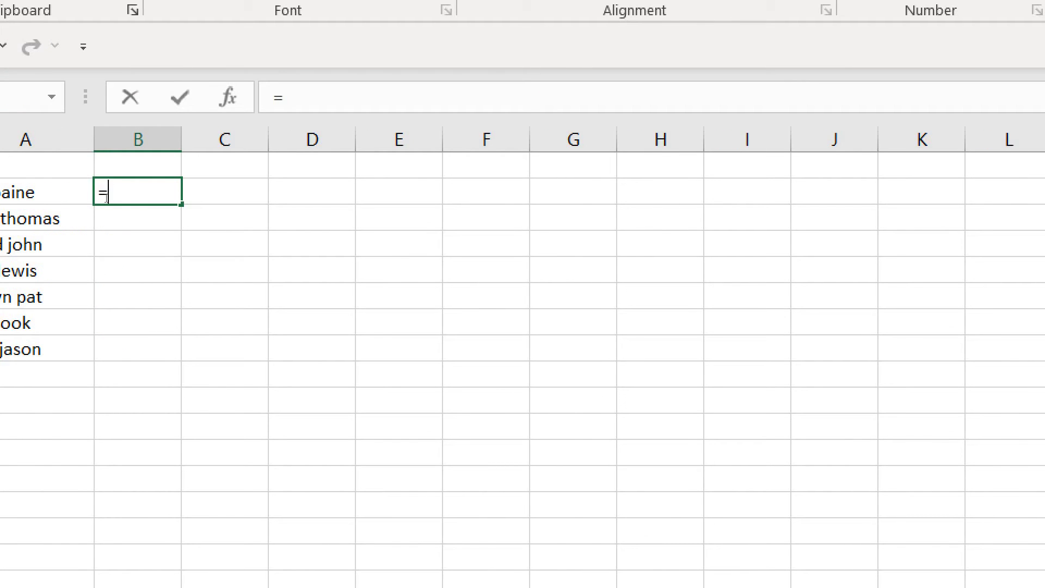
{"action": "type", "text": "prope"}
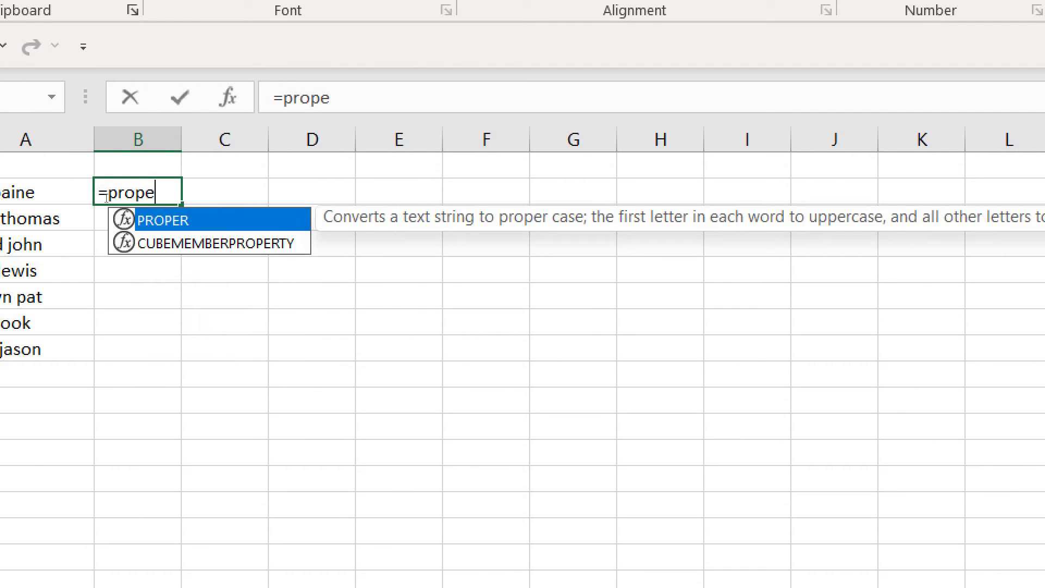
{"action": "type", "text": "r"}
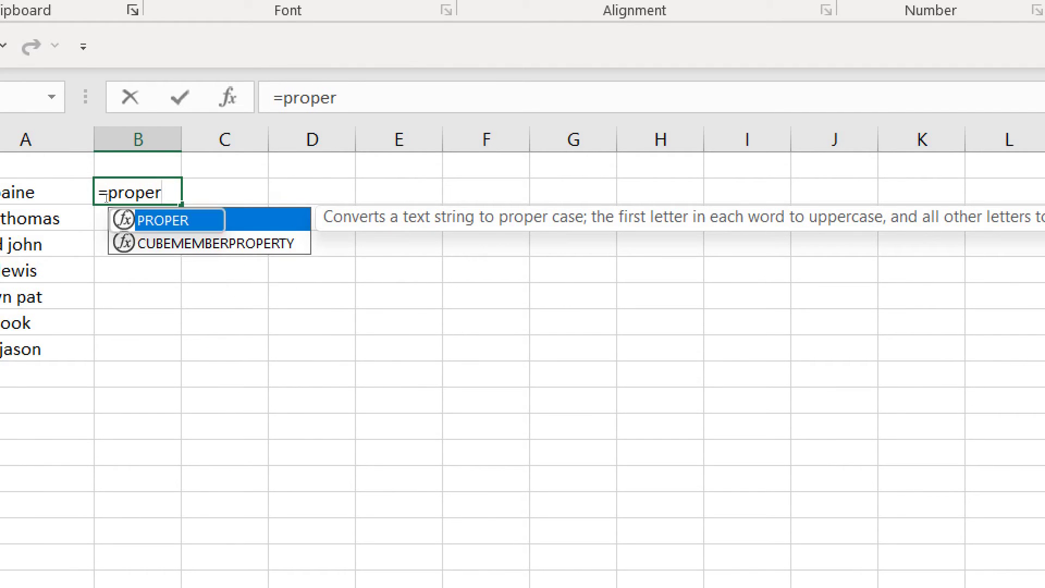
{"action": "type", "text": "(B"}
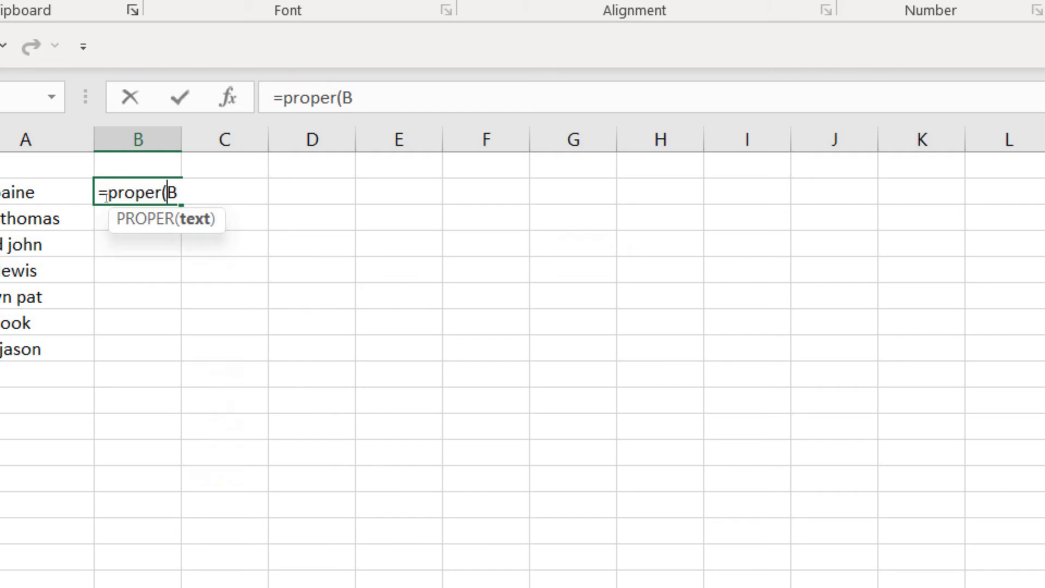
{"action": "key", "text": "BackSpace"}
{"action": "type", "text": "A"}
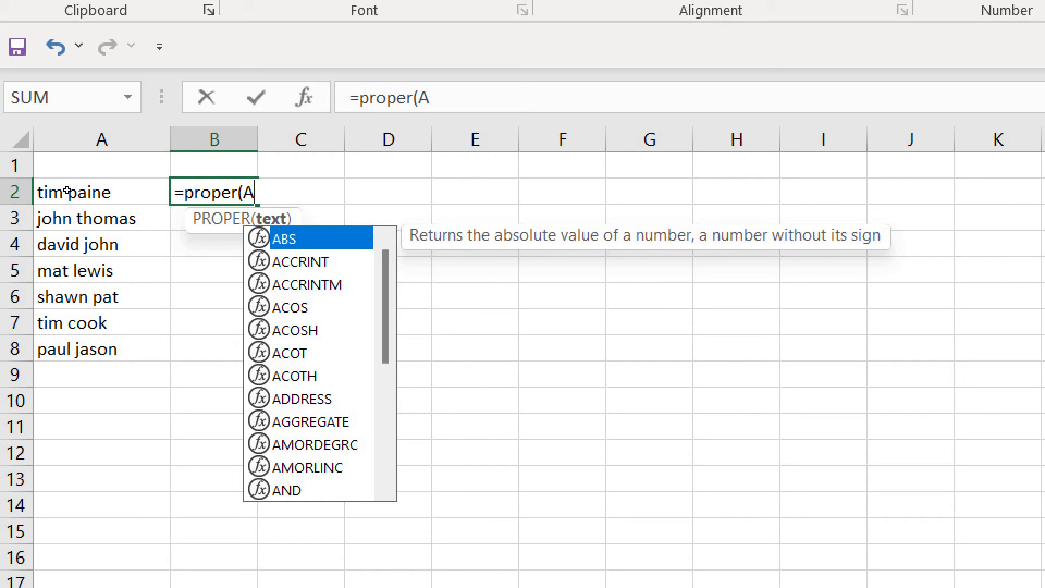
{"action": "type", "text": "2"}
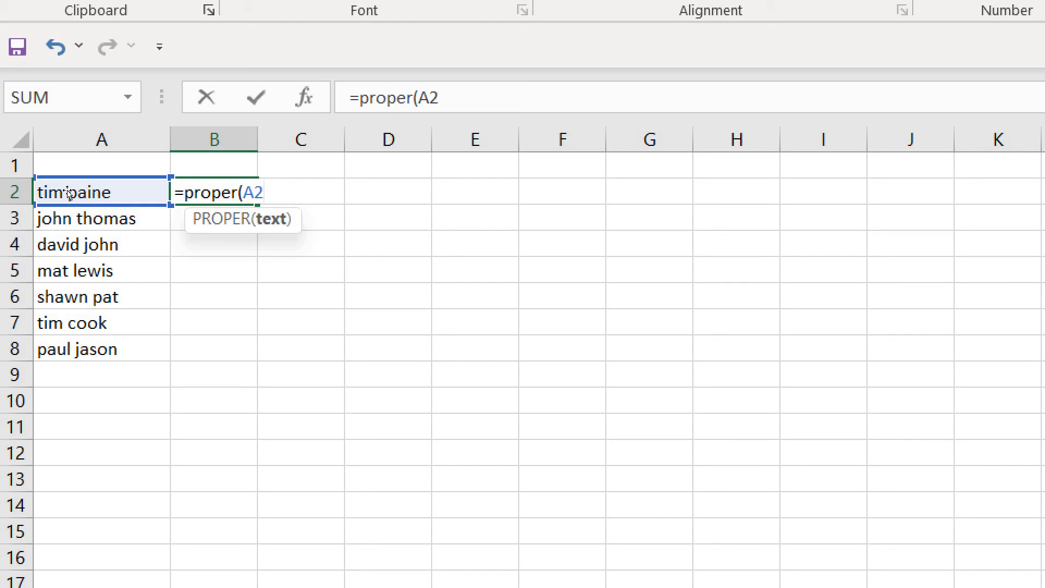
{"action": "type", "text": ")"}
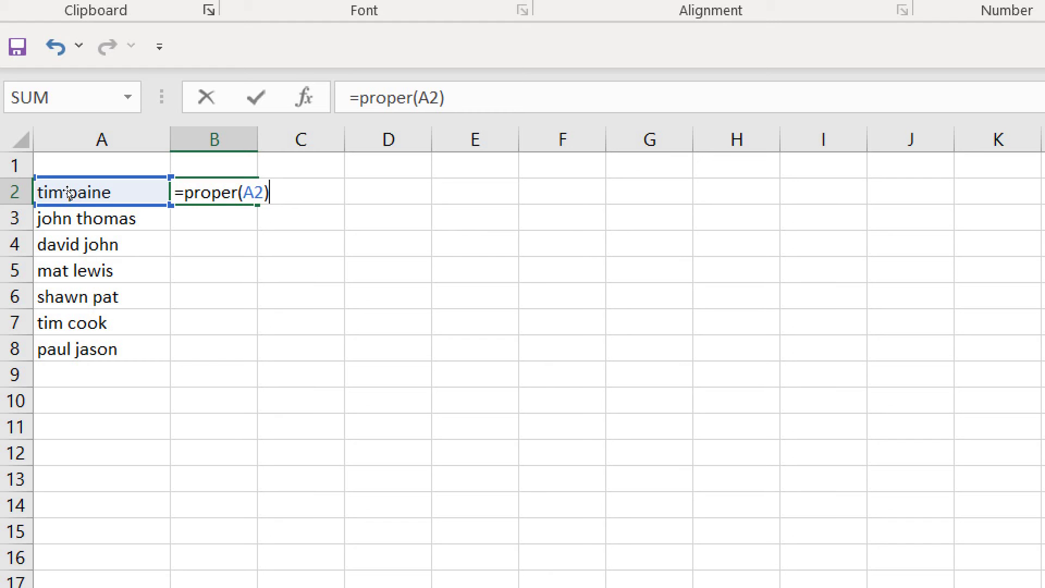
{"action": "key", "text": "Return"}
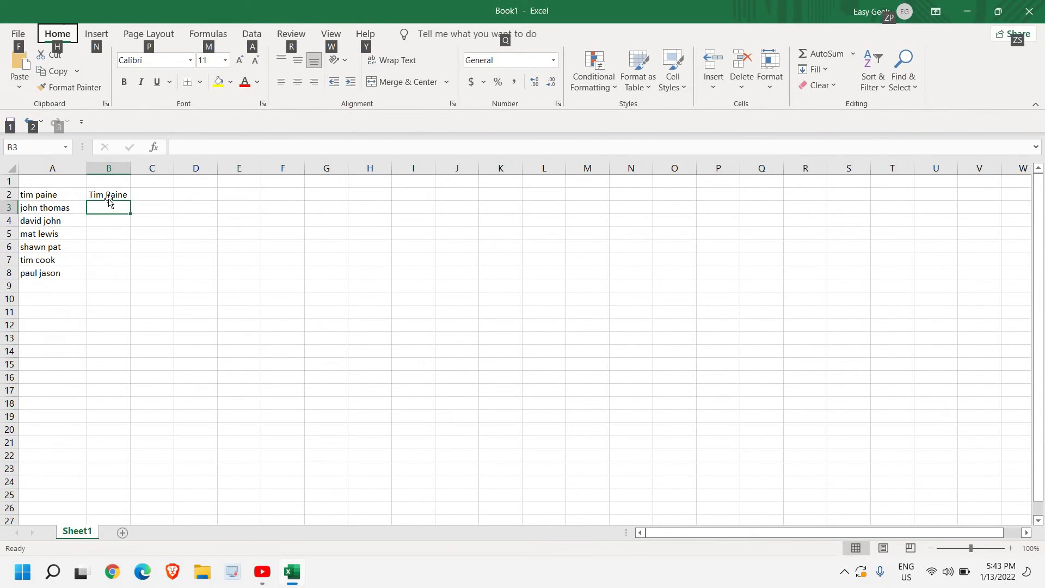
Fill the B2 PROPER formula down to B8 beside all seven names.
{"action": "left_click", "coordinate": [109, 196]}
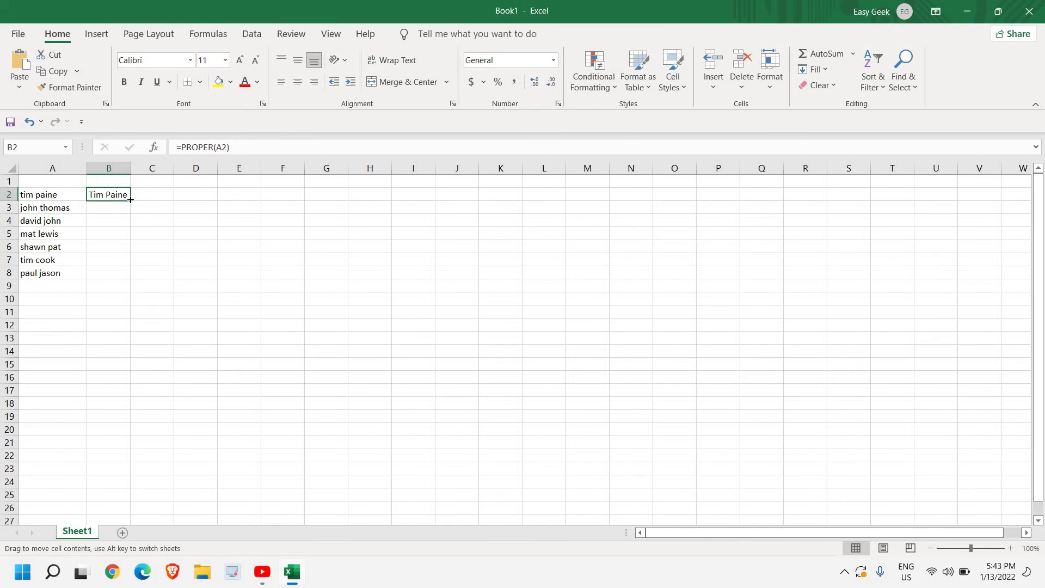
{"action": "left_click_drag", "start_coordinate": [131, 199], "coordinate": [124, 282]}
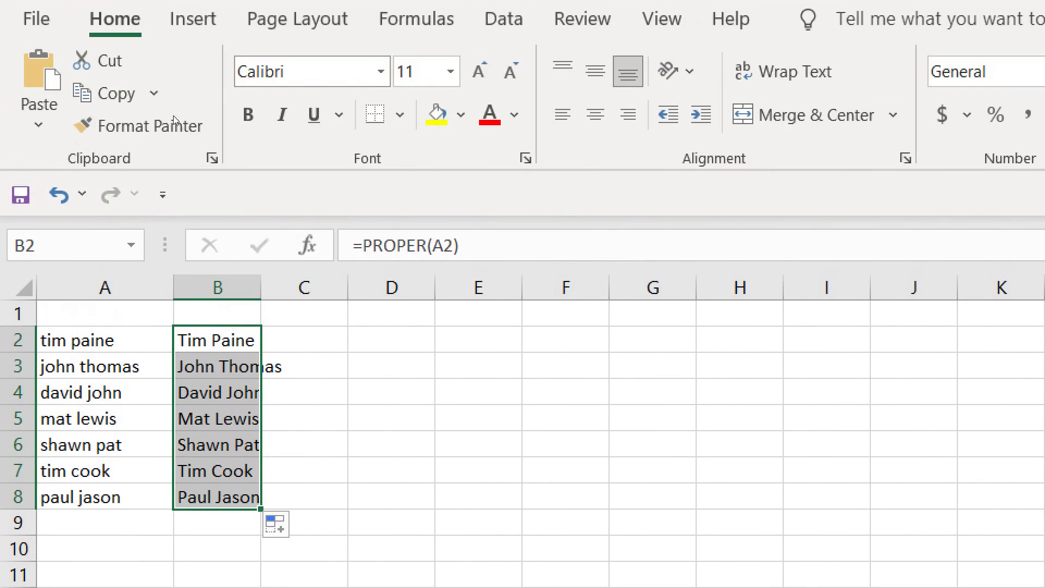
{"action": "key", "text": "Down"}
{"action": "key", "text": "Down"}
{"action": "key", "text": "Down"}
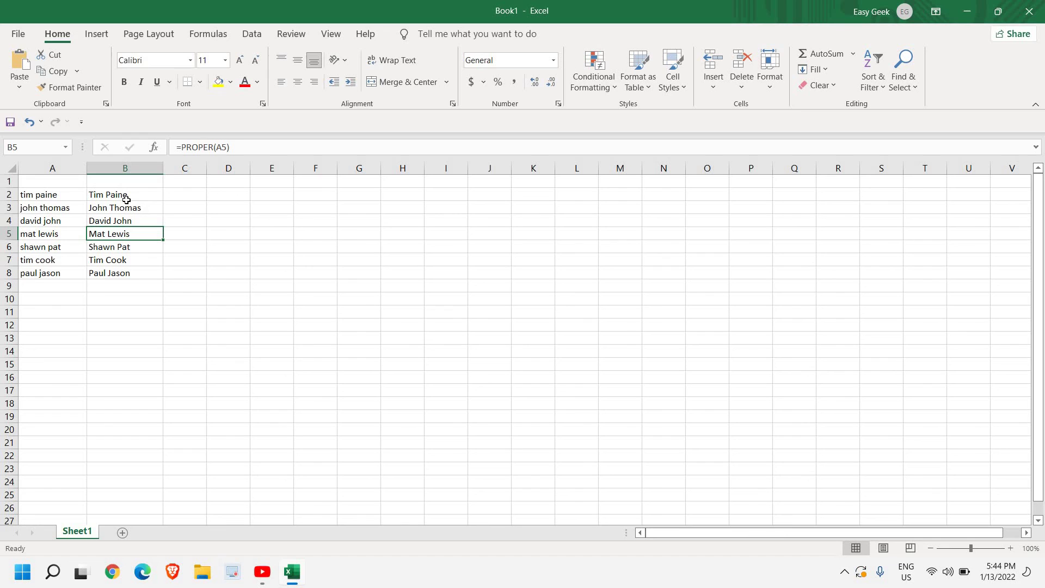